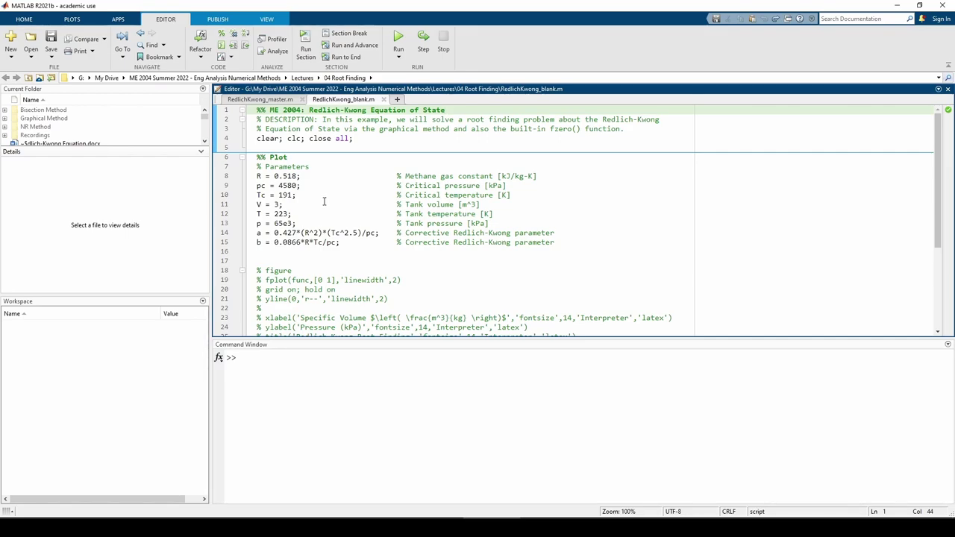
Step: Define func = @(v) R*T*v.*(v+b).*sqrt(T) - a*(v-b) - p*(v-b).*v.*(v+b).*sqrt(T) on line 16, then select lines 18–28
click(514, 251)
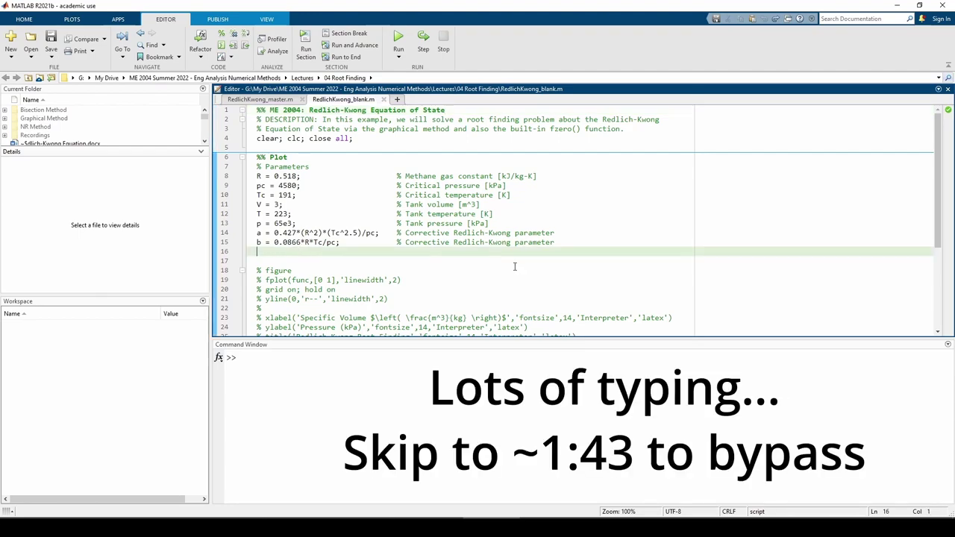
text(func = @()v) R*T*v.*(v+b).*sqrt(T) - )
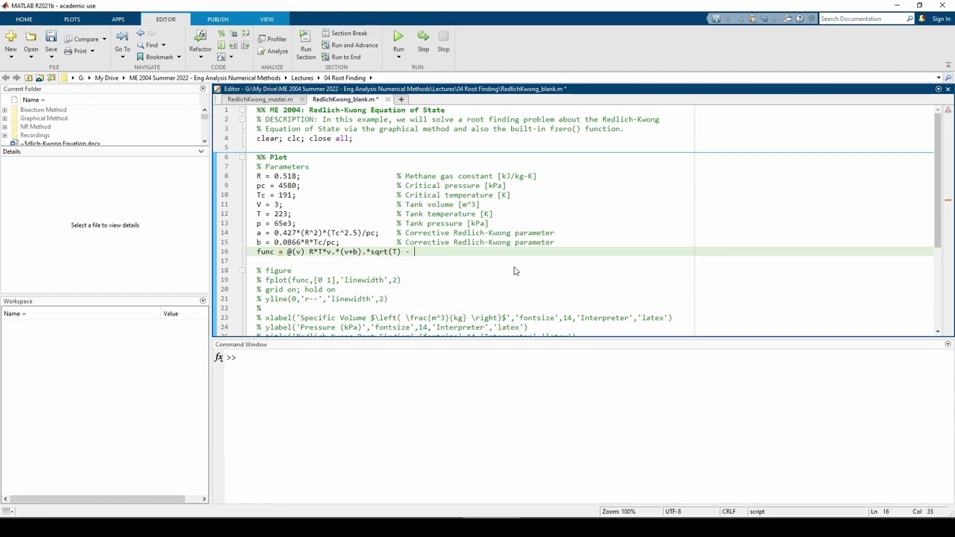
text(a*(v-b) - p*(v-b);)
key(BackSpace)
text(.*v)
text(.*(v+b).*)
text(sqrt(T);)
scroll(514, 271, down, 2)
drag(256, 220, 326, 316)
Step: Uncomment the selected plotting lines and run the script to draw the pressure plot
key(ctrl+t)
click(413, 222)
key(F5)
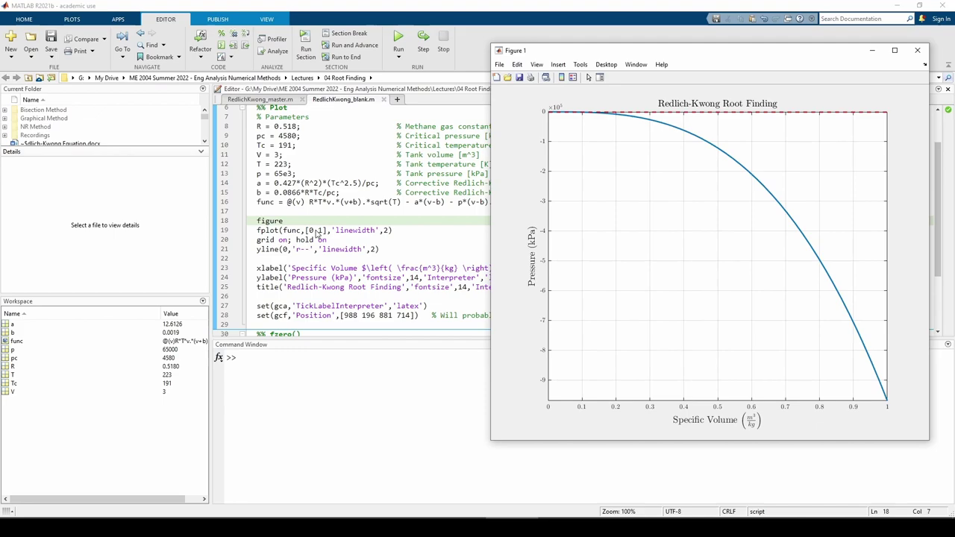
mouse_move(850, 107)
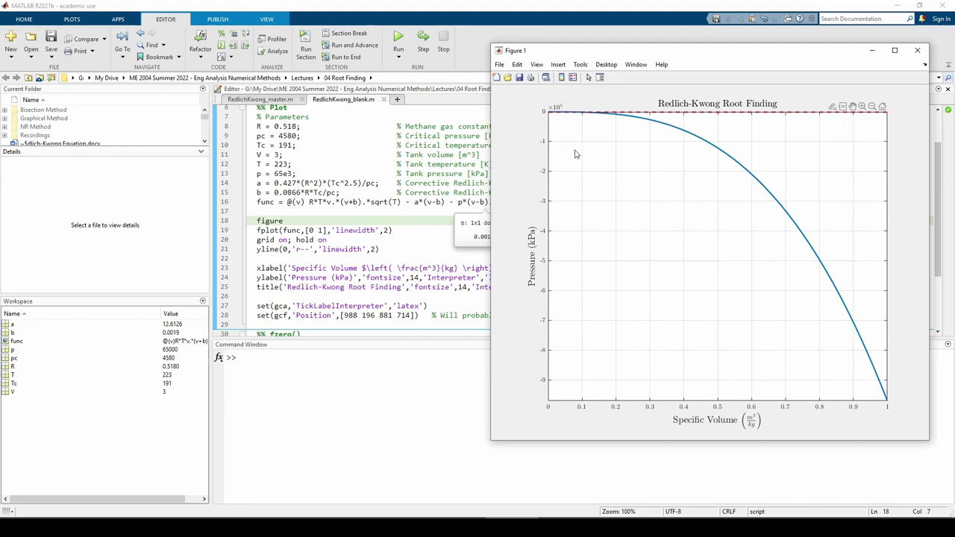
Step: Zoom repeatedly toward the origin where the curve meets the zero line
click(862, 107)
drag(604, 119, 532, 99)
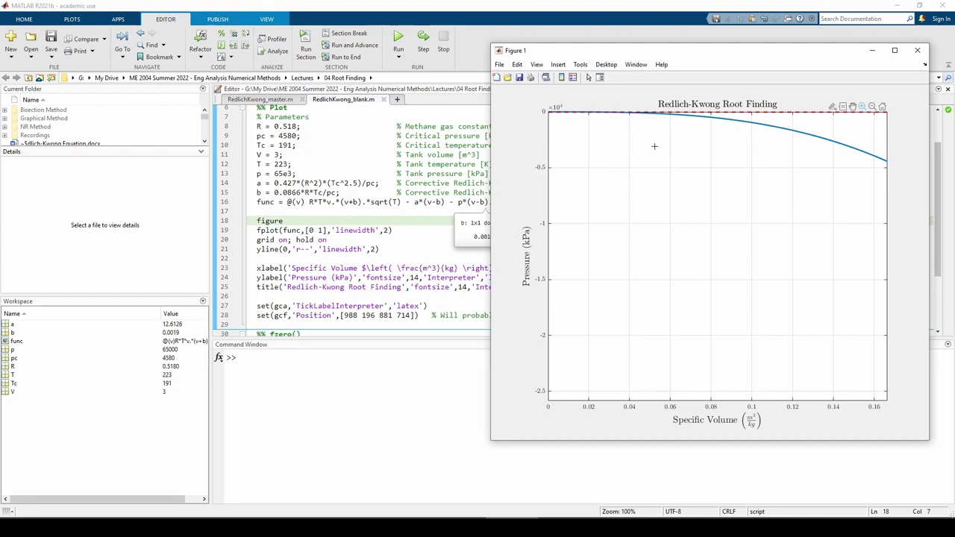
drag(670, 124, 549, 112)
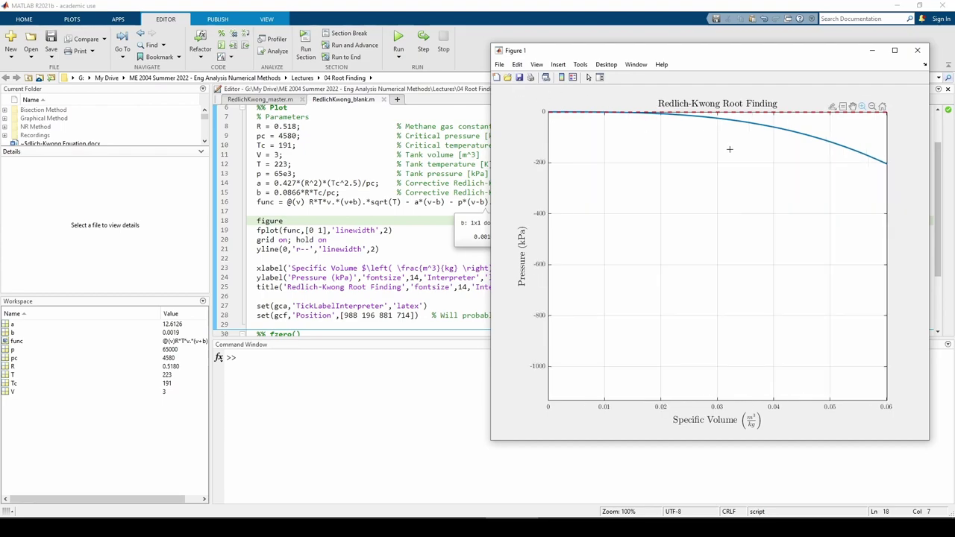
drag(685, 131, 549, 112)
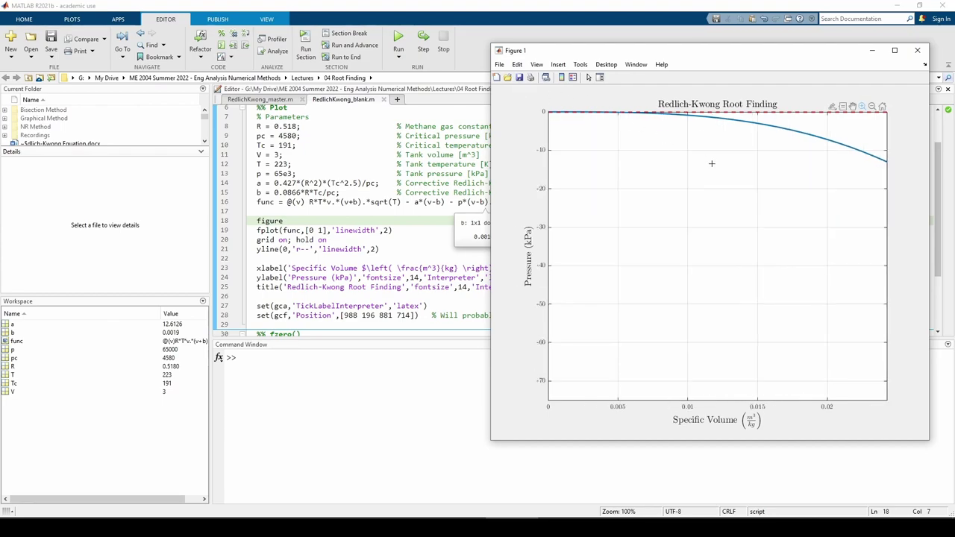
drag(703, 131, 549, 113)
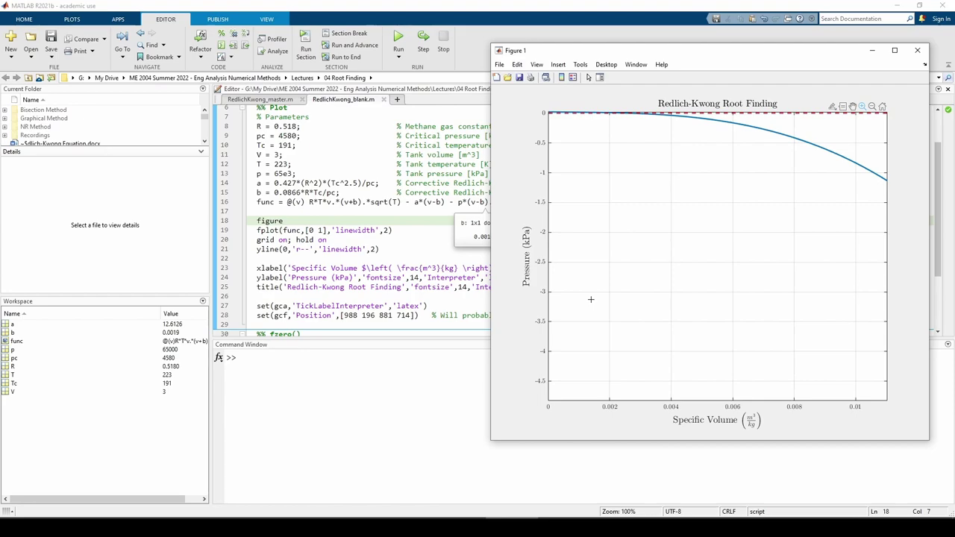
Step: Zoom once more onto the zero crossing near 2.7×10^-3 m³/kg
drag(660, 132, 543, 104)
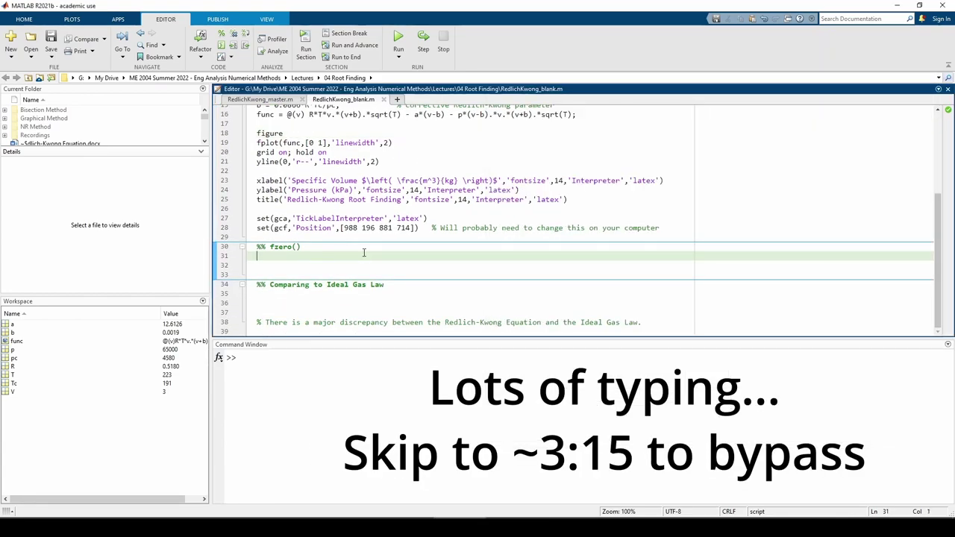
Step: Add guess = 3e-3 with a plot-inspection comment, followed by v_root = fzero(func,guess)
text(guess = 3e-3;)
key(Tab)
key(Tab)
key(Tab)
text(% Obtained from inspecting the plot)
key(Return)
text(v)
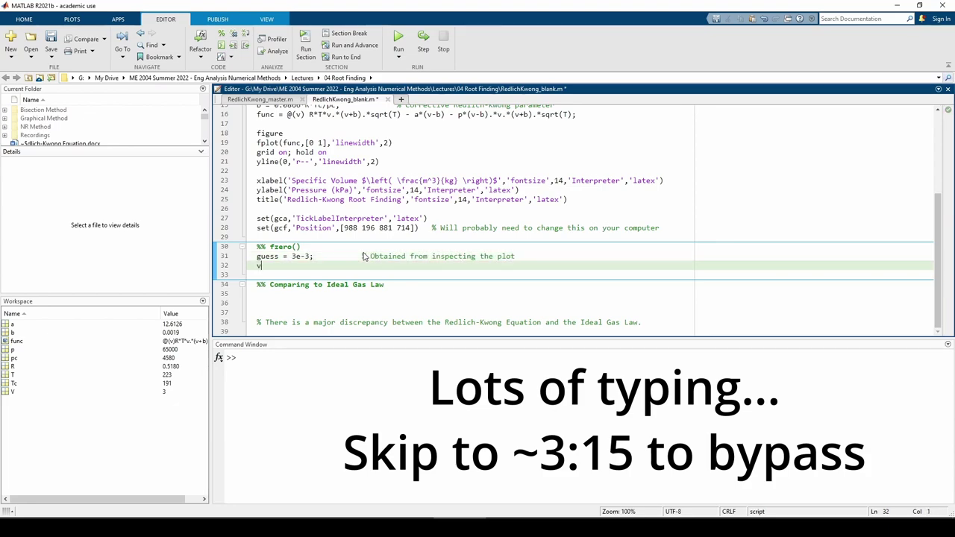
text(_root = fzero(func,guess))
Step: Change the fplot range to [0 0.005] and run the fzero section, giving v_root 0.0027
click(328, 142)
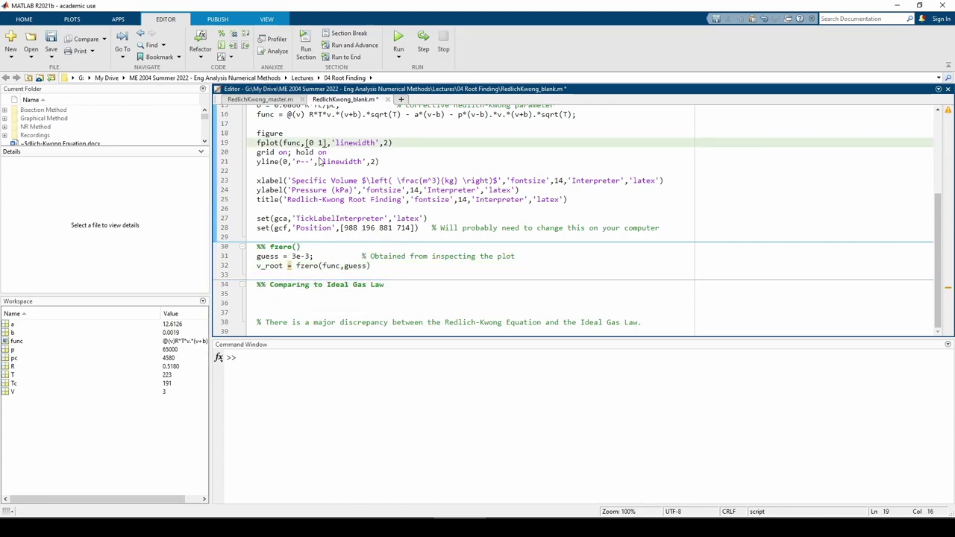
key(BackSpace)
text(0.005)
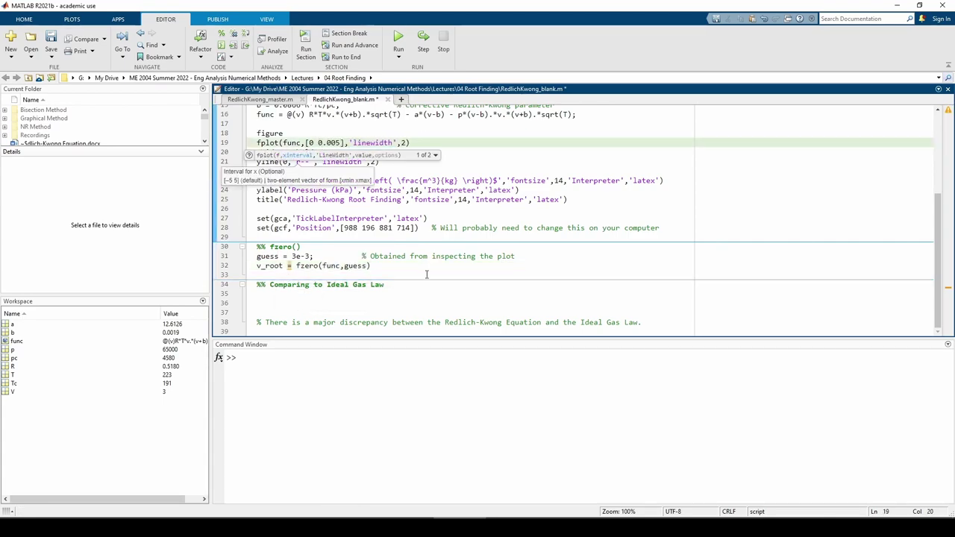
click(429, 267)
key(ctrl+Return)
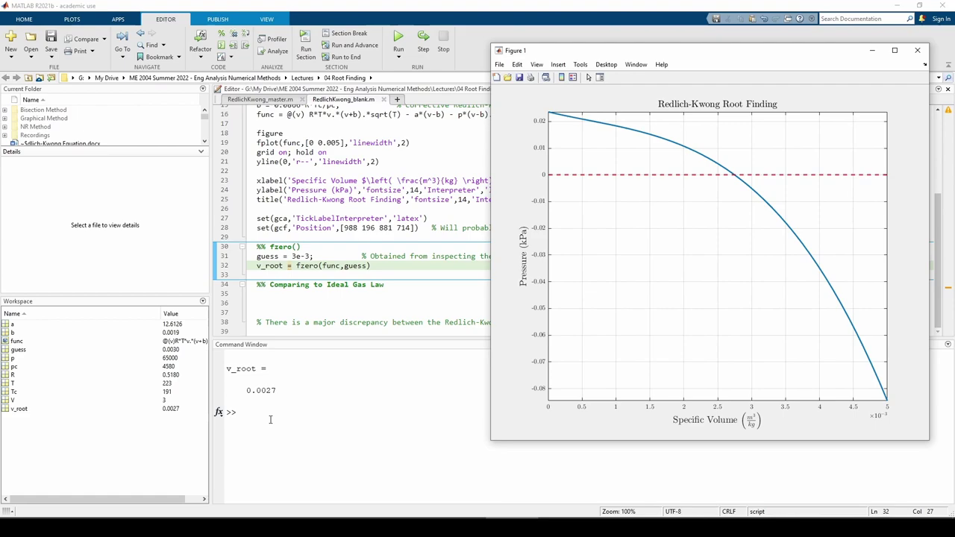
Step: Add v_ideal = R*T/p and pcError = 100*abs((v_root-v_ideal)/v_root), then run the script (0.0018, 35.3578)
click(323, 294)
text(v_ideal = R*T/p)
key(Return)
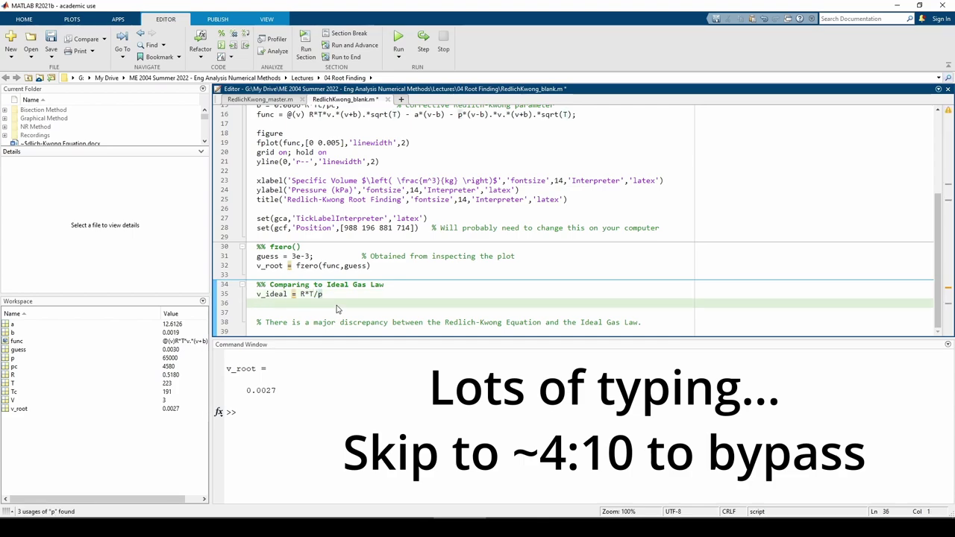
text(pcError = 100*abs((v_root-v_)
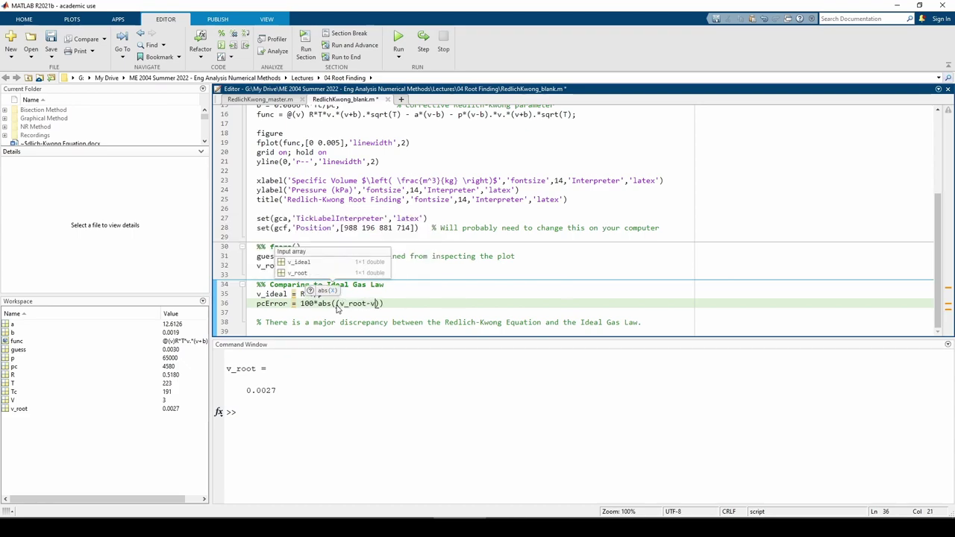
text(ideal)/v_root)
key(F5)
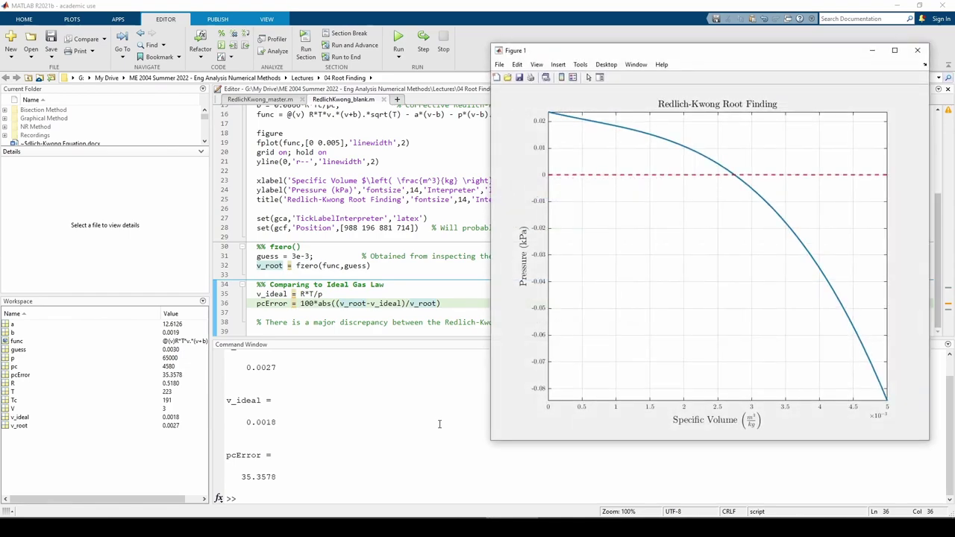